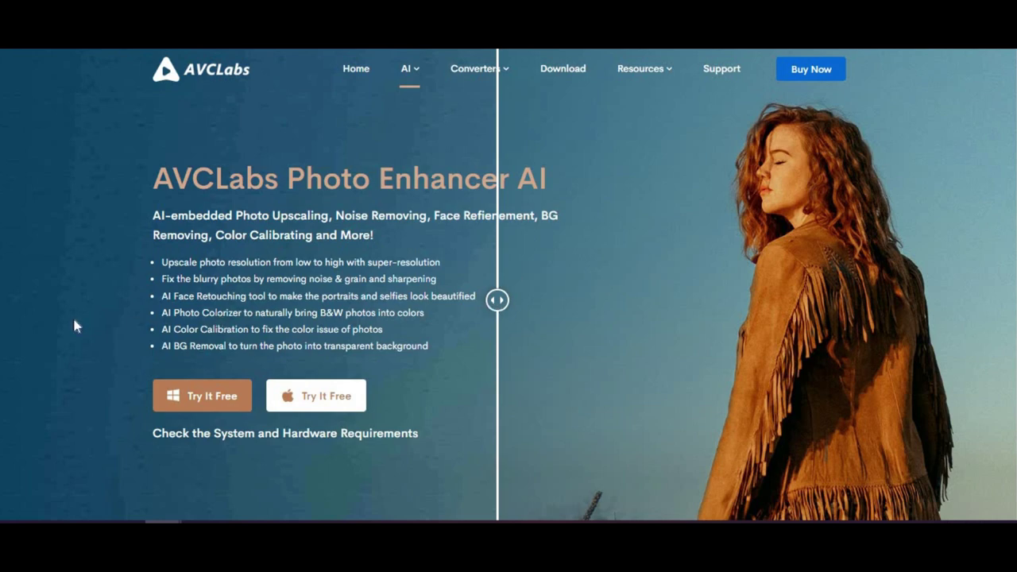
# Scroll the Photo Enhancer AI page past the feature, comparison and pricing sections to the Screenshots section
pyautogui.scroll(-5, 494, 238)
pyautogui.scroll(2, 254, 327)
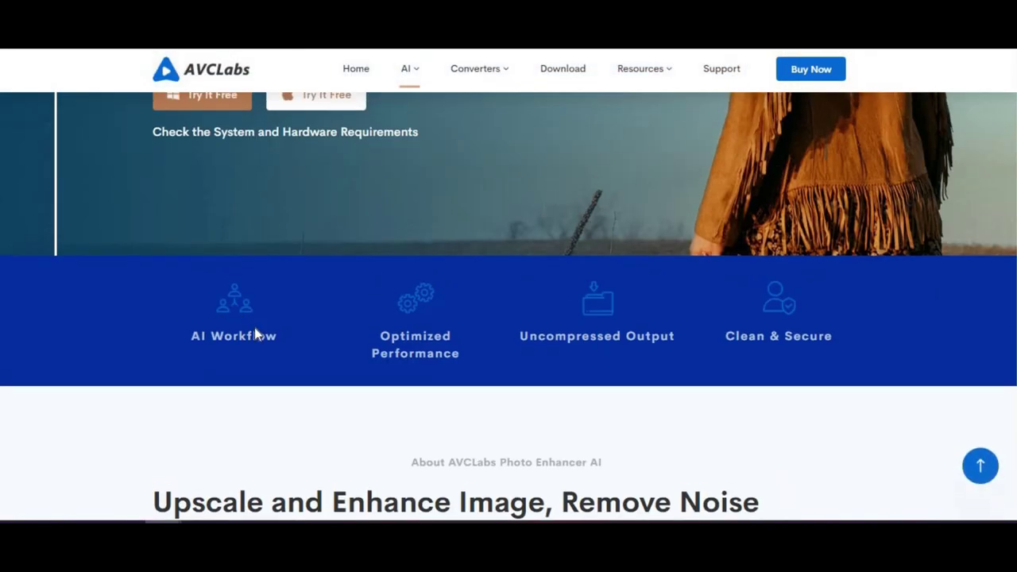
pyautogui.scroll(-2, 762, 314)
pyautogui.scroll(-3, 477, 310)
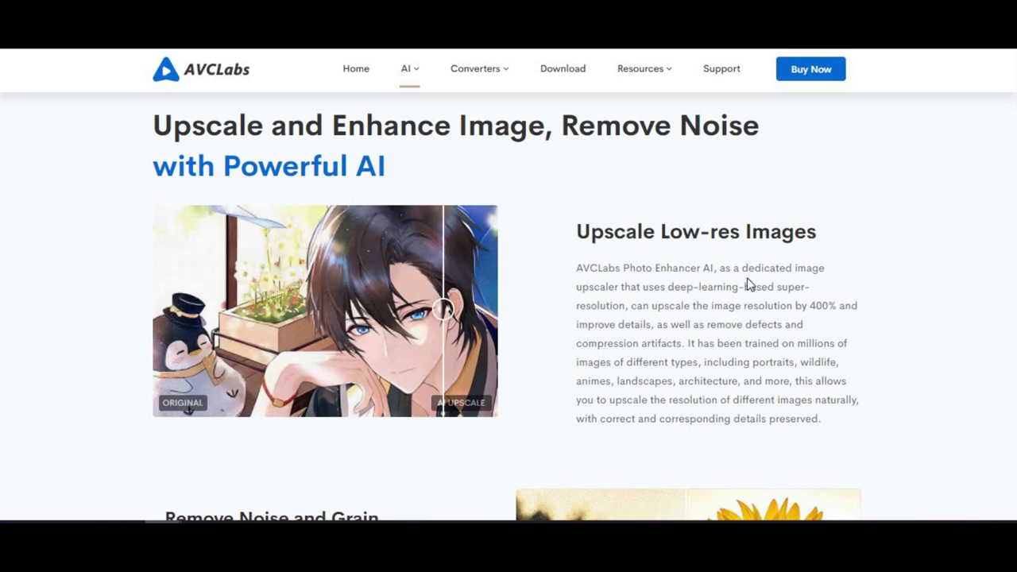
pyautogui.scroll(-4, 754, 263)
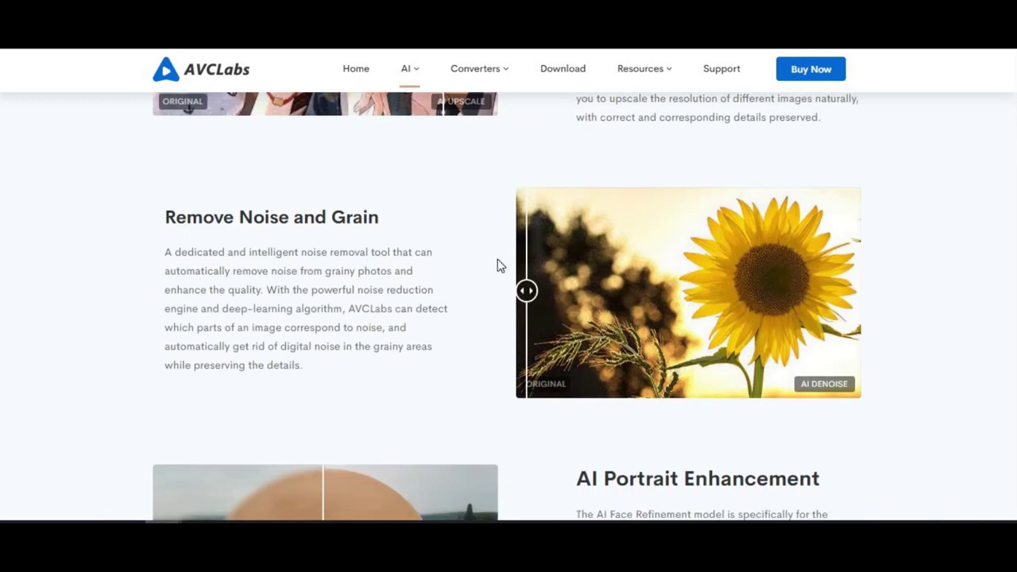
pyautogui.scroll(-3, 422, 321)
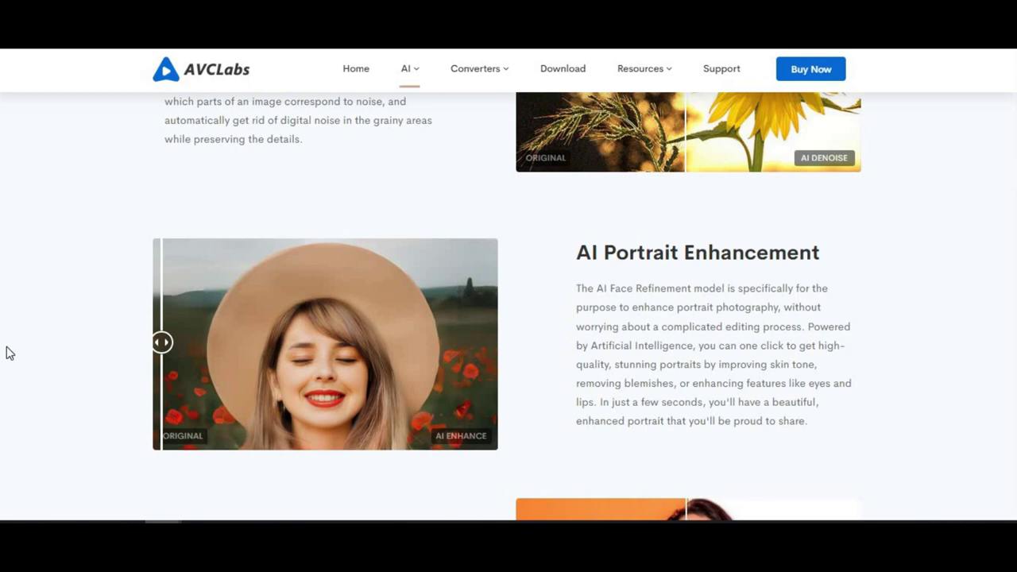
pyautogui.scroll(-3, 822, 408)
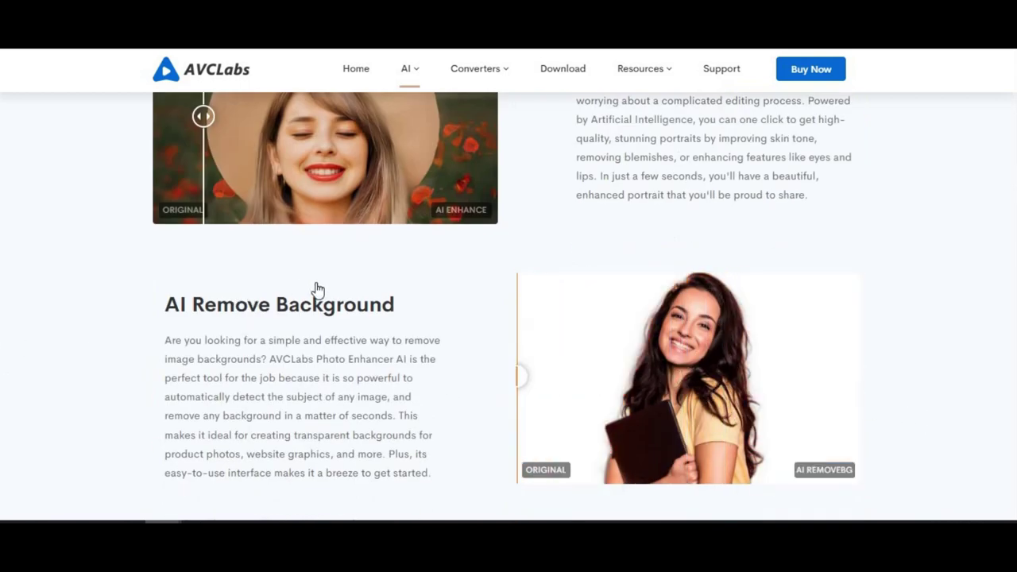
pyautogui.scroll(-5, 326, 306)
pyautogui.scroll(-5, 580, 344)
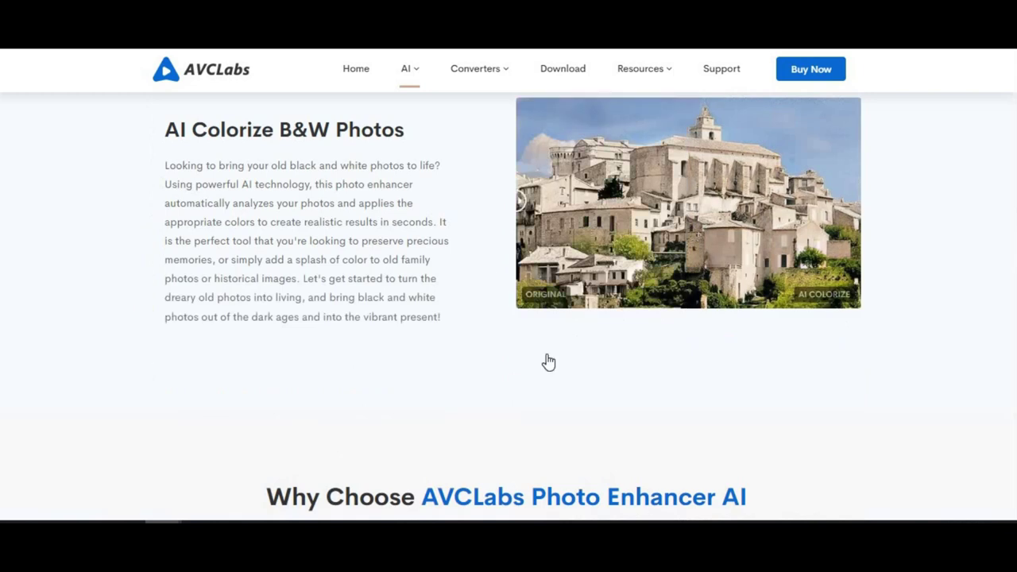
pyautogui.scroll(2, 938, 407)
pyautogui.scroll(-4, 352, 335)
pyautogui.scroll(-3, 307, 302)
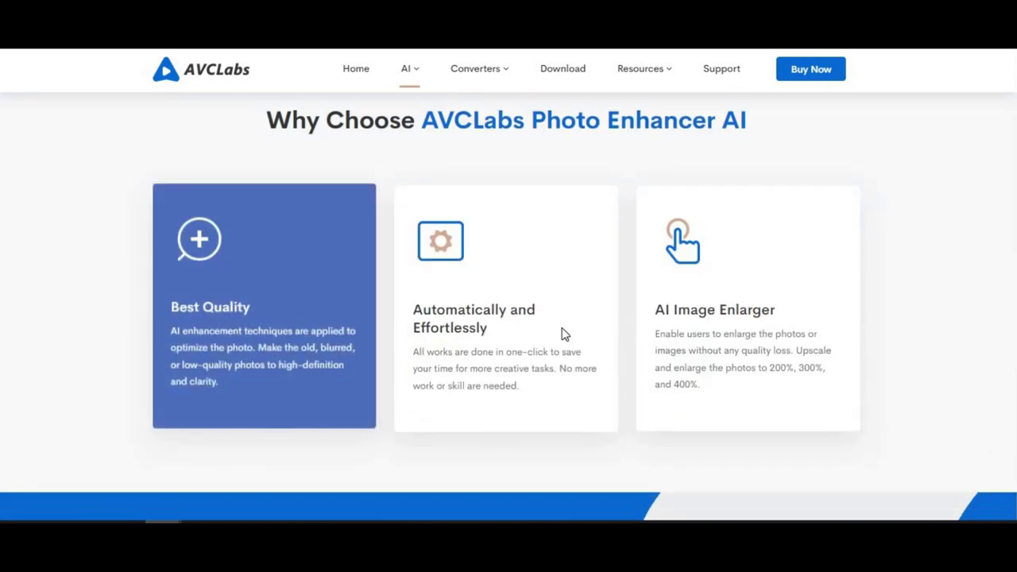
pyautogui.scroll(-1, 302, 256)
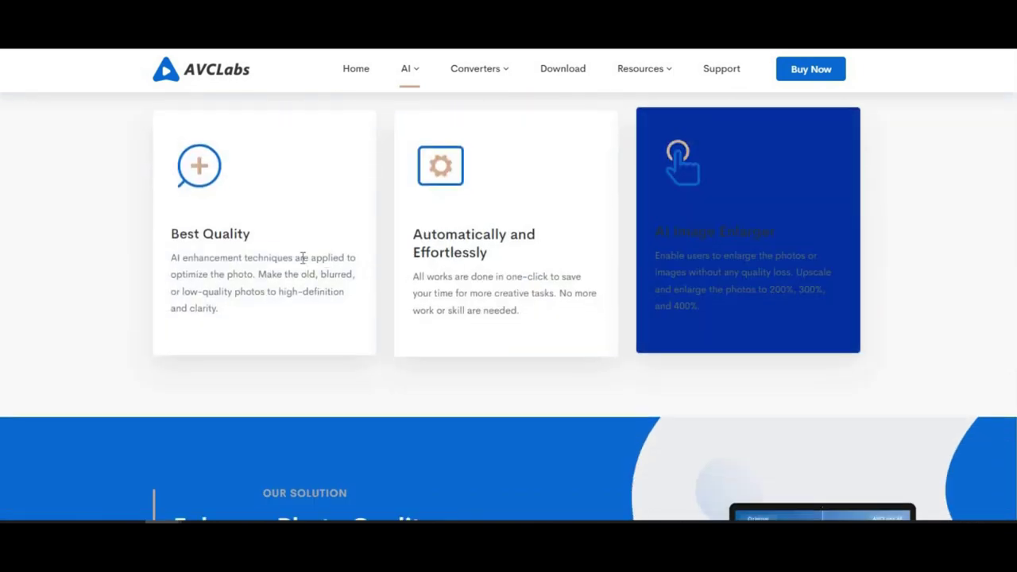
pyautogui.scroll(-4, 337, 342)
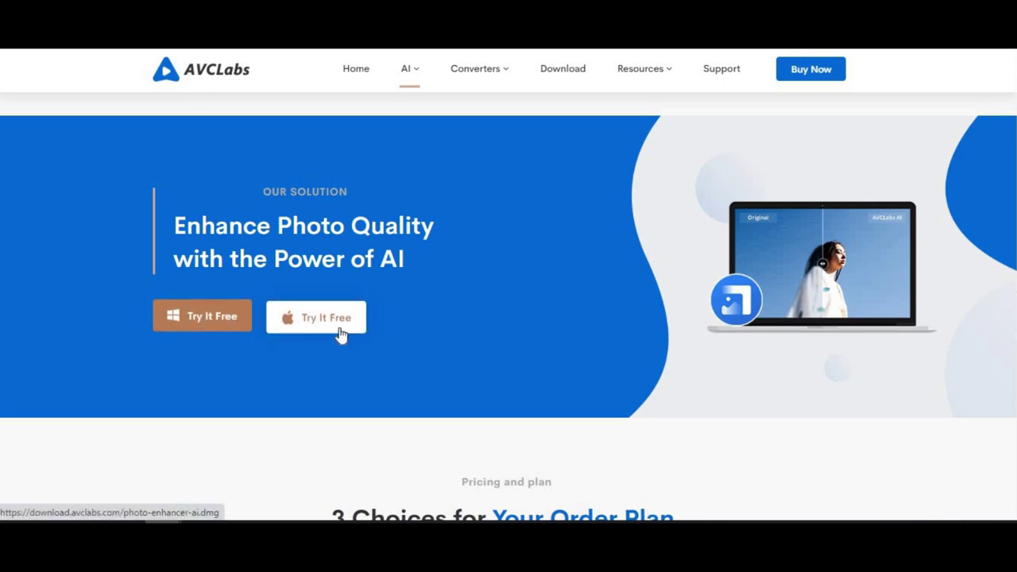
pyautogui.scroll(-4, 262, 328)
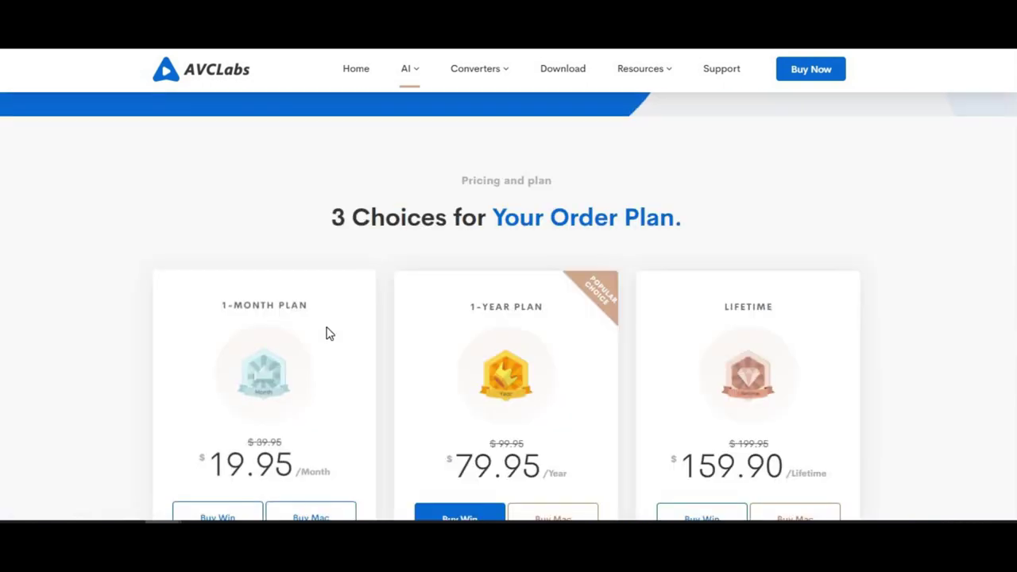
pyautogui.scroll(-1, 327, 334)
pyautogui.scroll(-1, 413, 338)
pyautogui.scroll(-4, 364, 329)
pyautogui.scroll(-2, 379, 327)
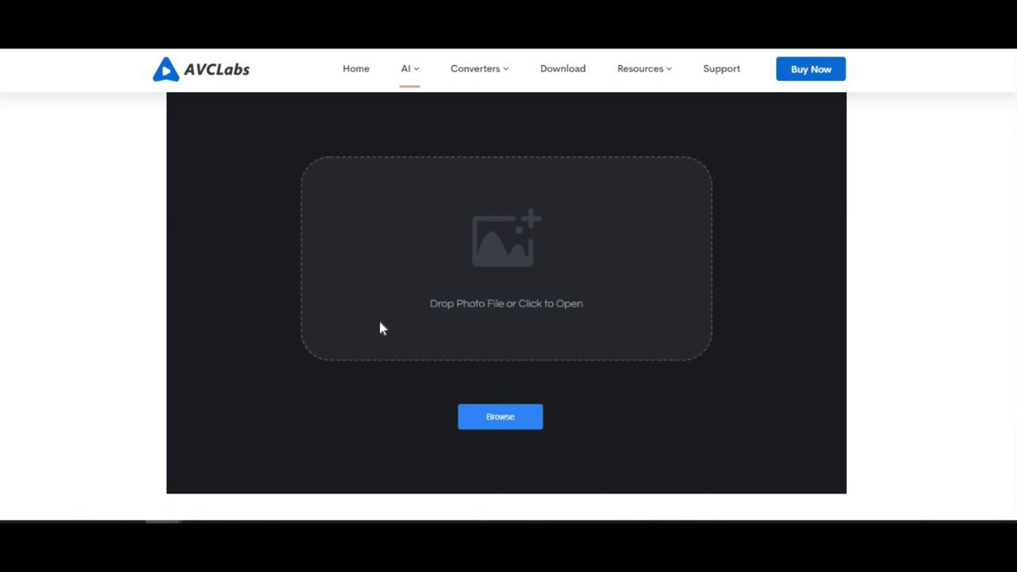
# Close the folder window and open the elijah-hiett grey-hoodie photo through Browse
pyautogui.scroll(1, 374, 329)
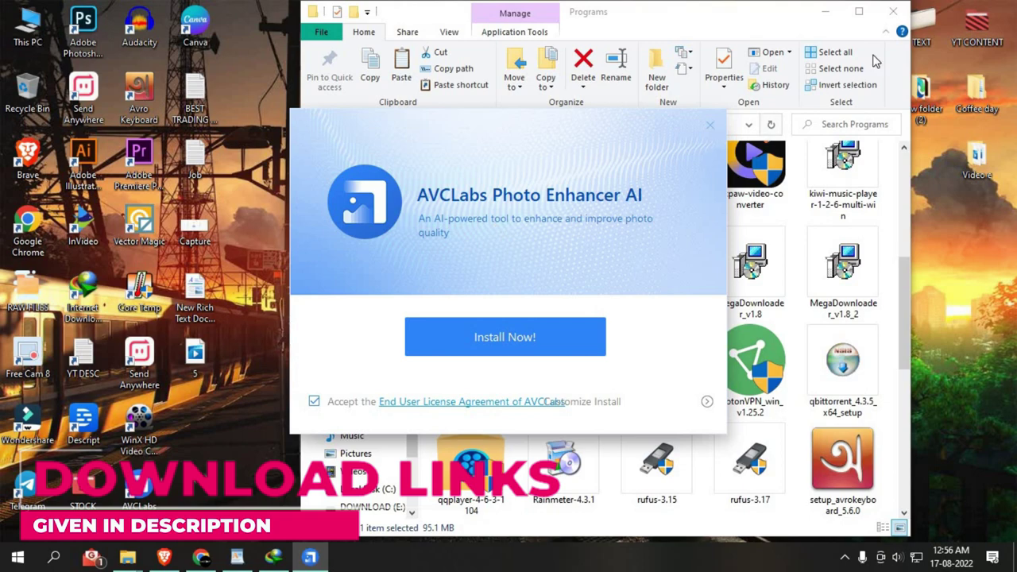
pyautogui.click(893, 14)
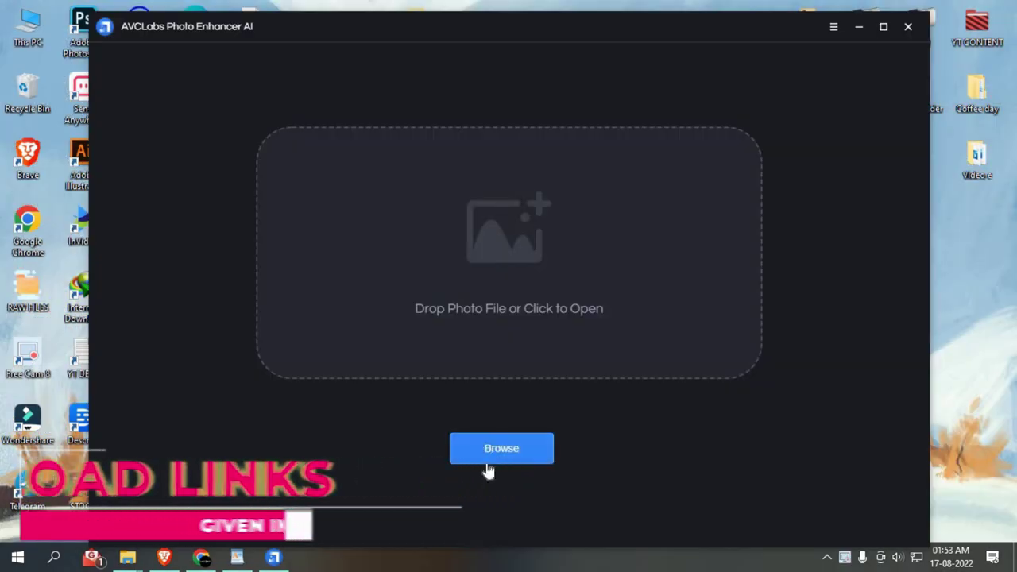
pyautogui.click(489, 464)
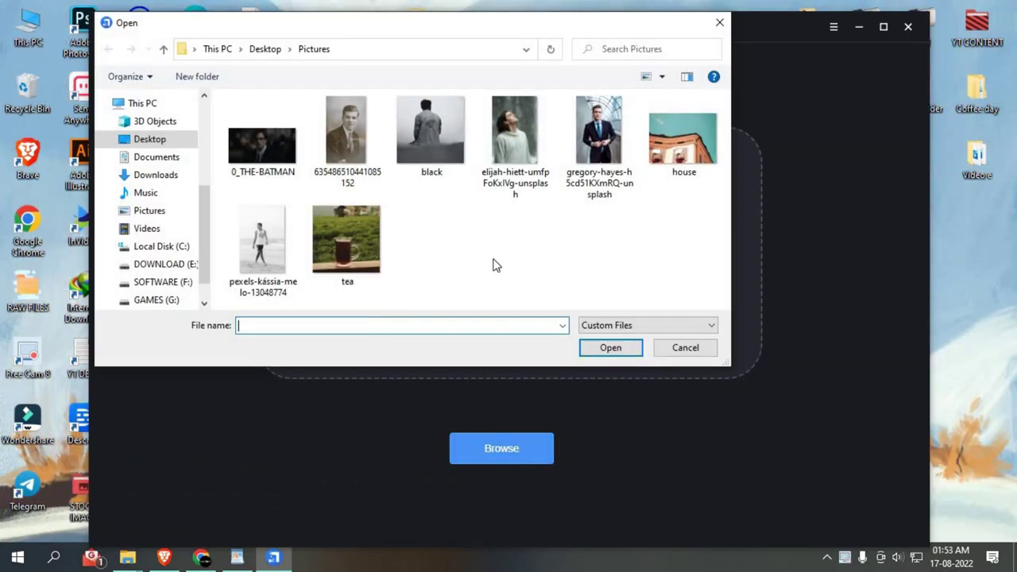
pyautogui.doubleClick(512, 146)
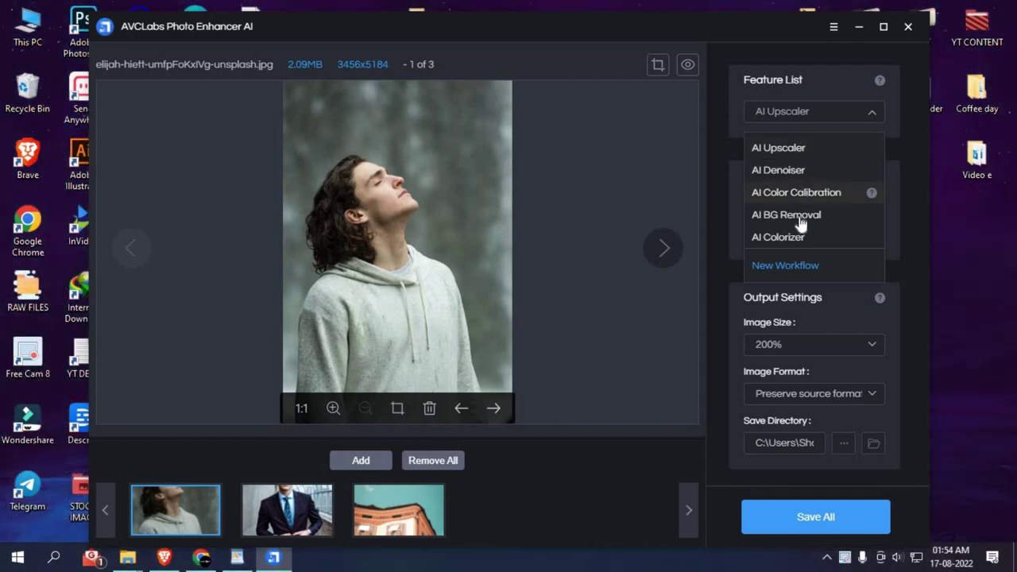
# Try the AI Colorizer, AI Upscaler, AI Denoiser and AI Color Calibration enhancement features
pyautogui.click(778, 236)
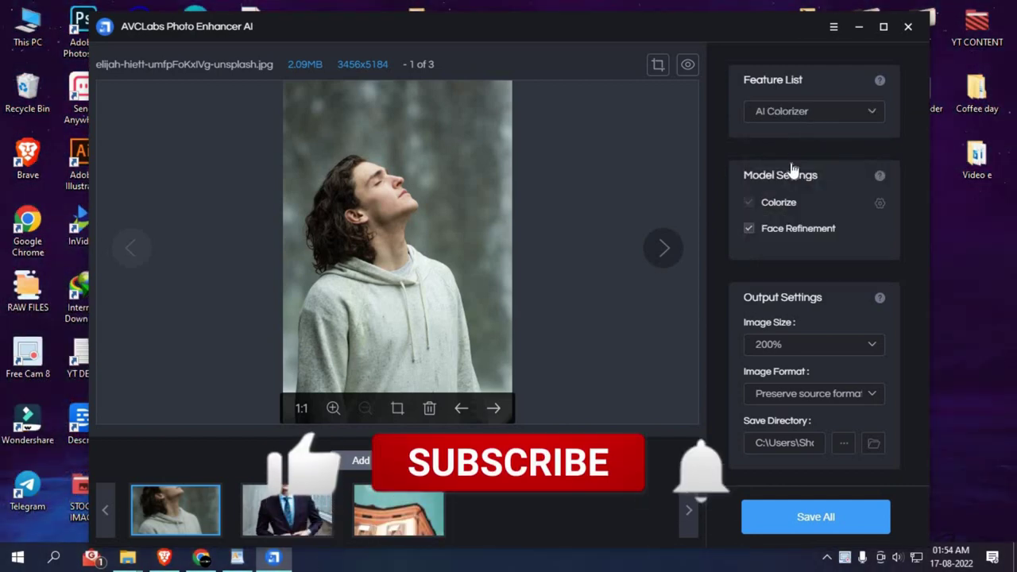
pyautogui.click(795, 123)
pyautogui.click(793, 148)
pyautogui.click(794, 112)
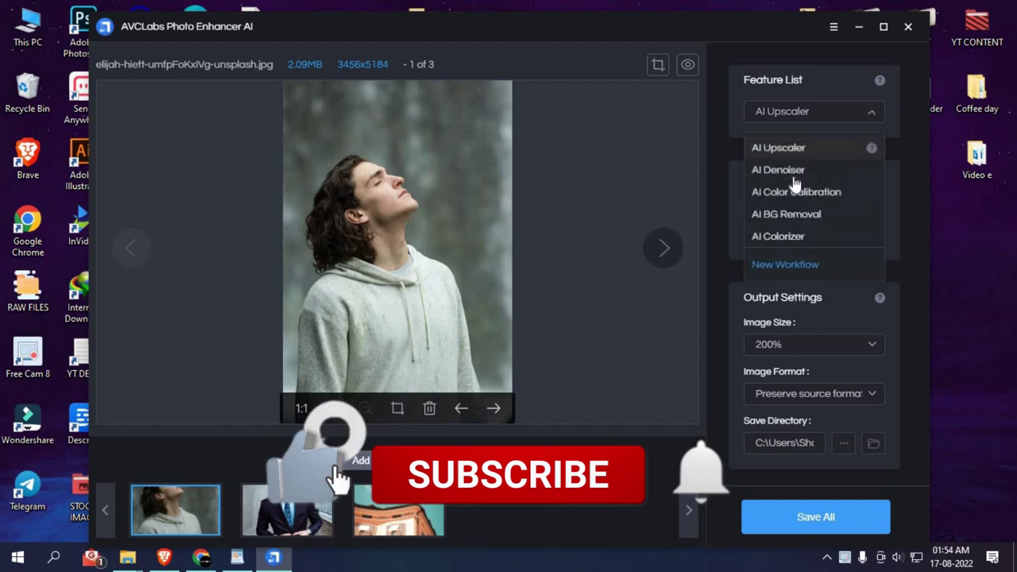
pyautogui.click(778, 169)
pyautogui.click(818, 111)
pyautogui.click(795, 193)
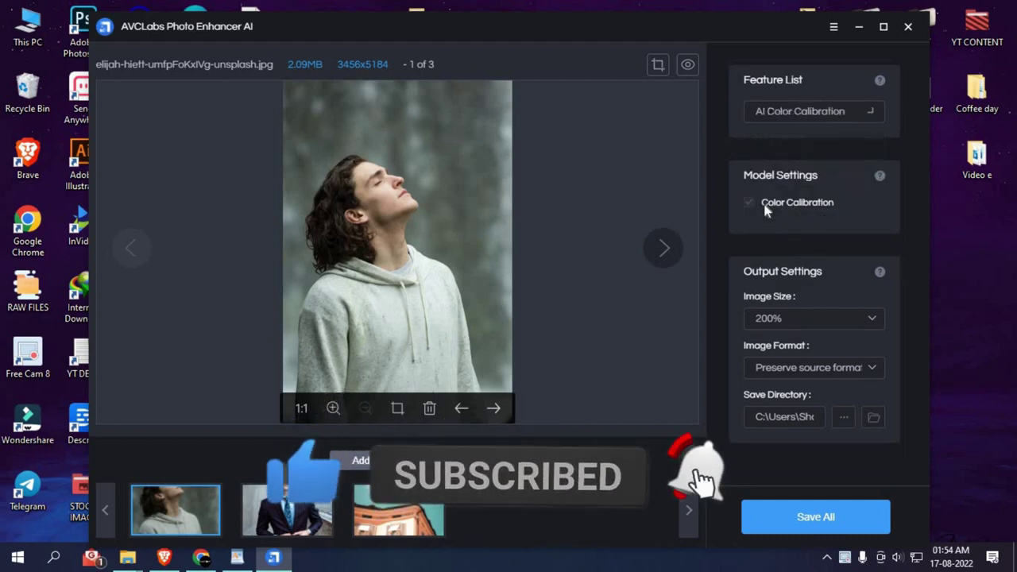
# In performance settings, keep max memory at Highest and set AI processing to AMD Radeon graphics
pyautogui.click(833, 27)
pyautogui.click(771, 58)
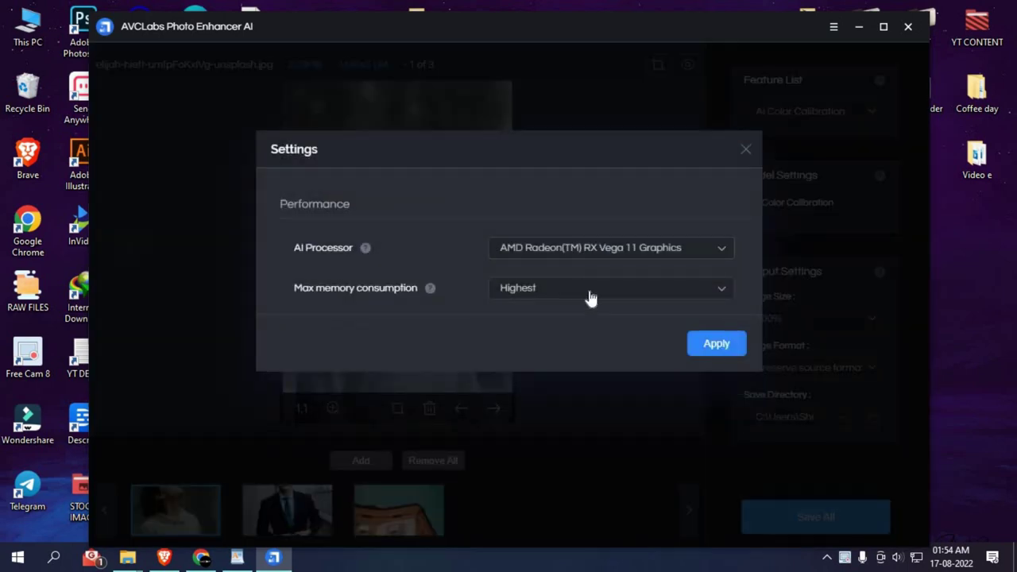
pyautogui.click(586, 290)
pyautogui.click(534, 352)
pyautogui.click(540, 288)
pyautogui.click(535, 423)
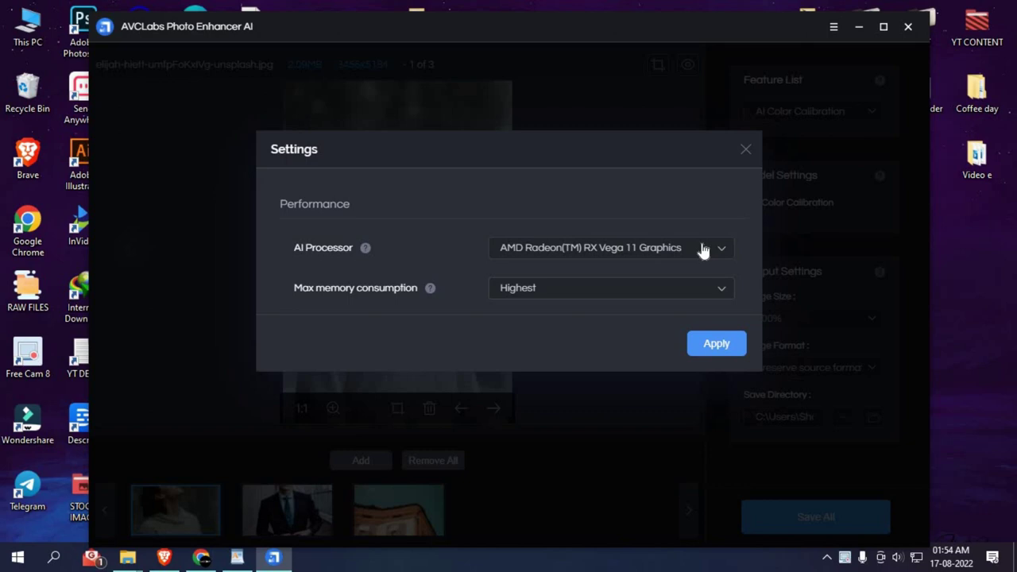
pyautogui.click(596, 278)
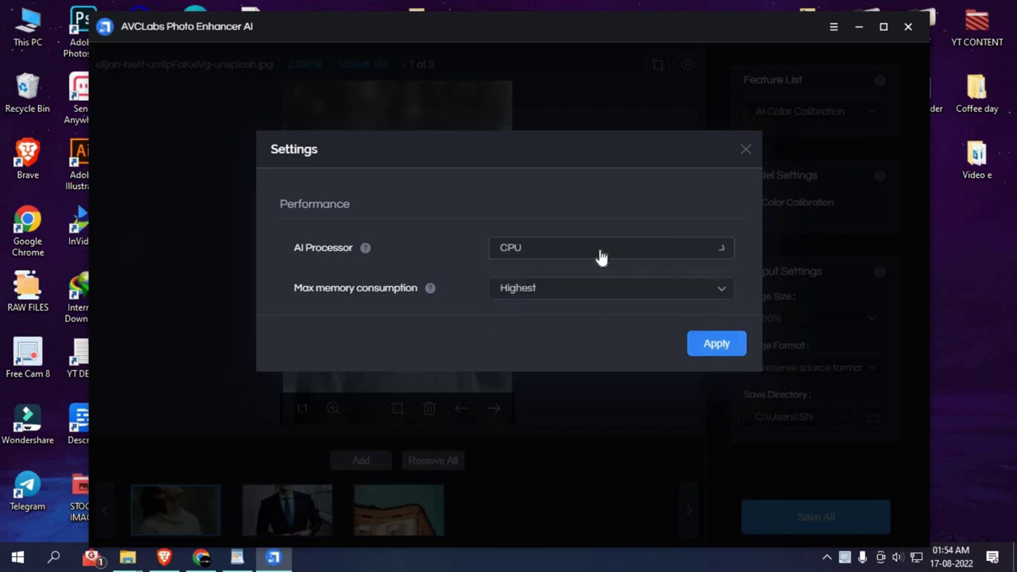
pyautogui.click(601, 306)
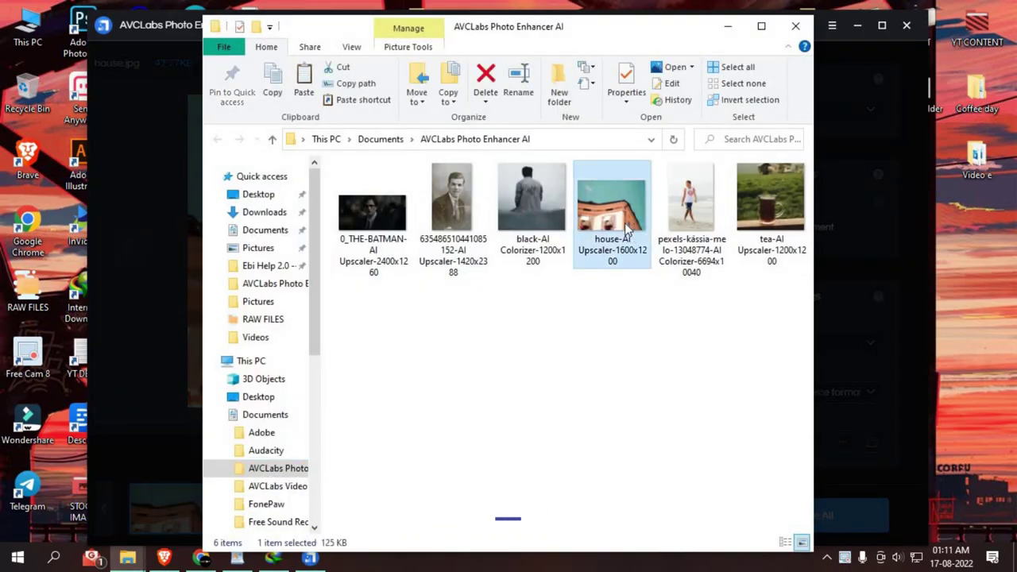
# View the upscaled house photo, set output size to 200%, and open the denoised portrait
pyautogui.doubleClick(626, 229)
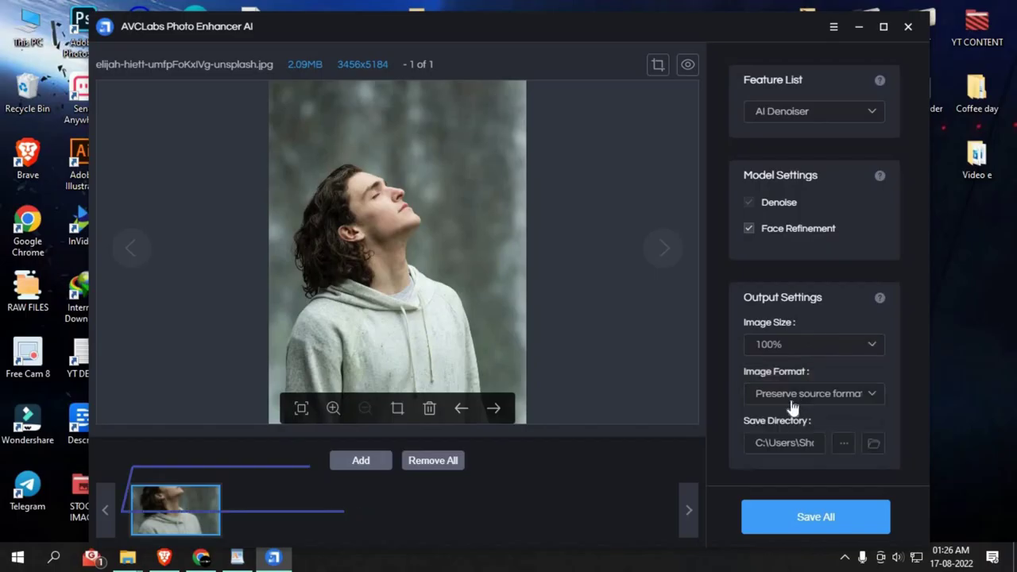
pyautogui.click(794, 347)
pyautogui.click(794, 402)
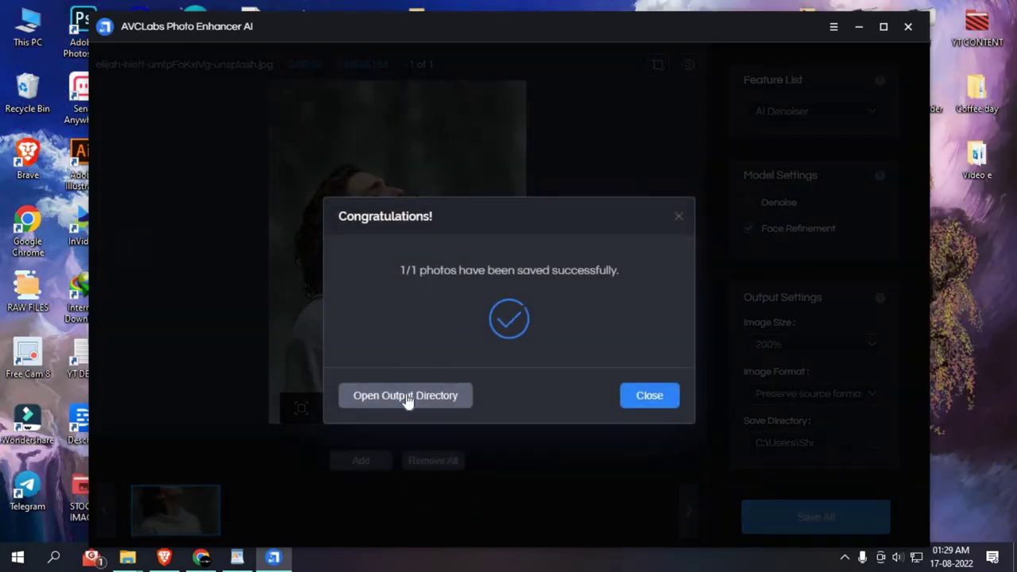
pyautogui.click(405, 395)
pyautogui.doubleClick(448, 211)
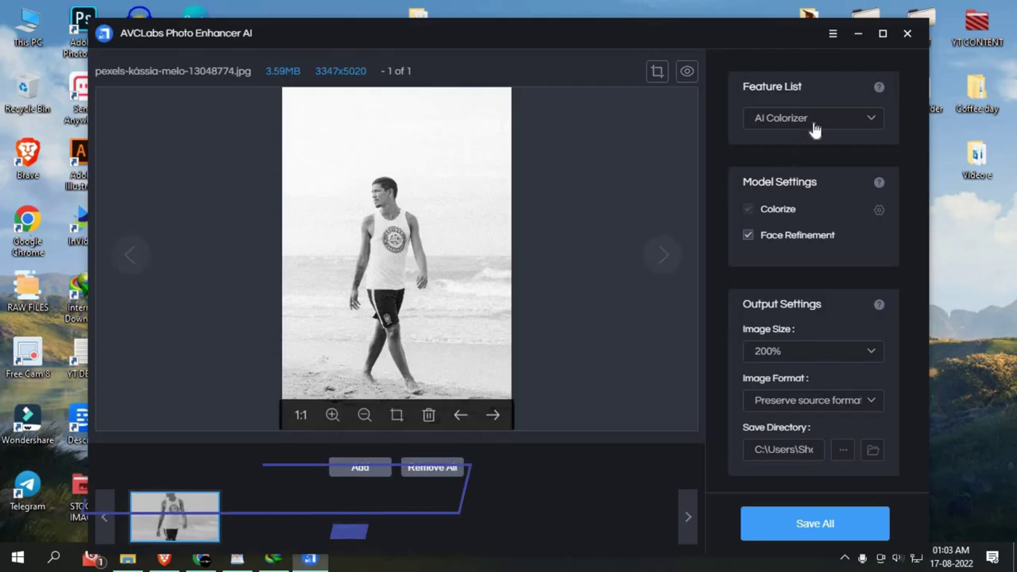
# Colorize the black-and-white beach photo and view the colorized result in Photos
pyautogui.click(752, 127)
pyautogui.click(552, 287)
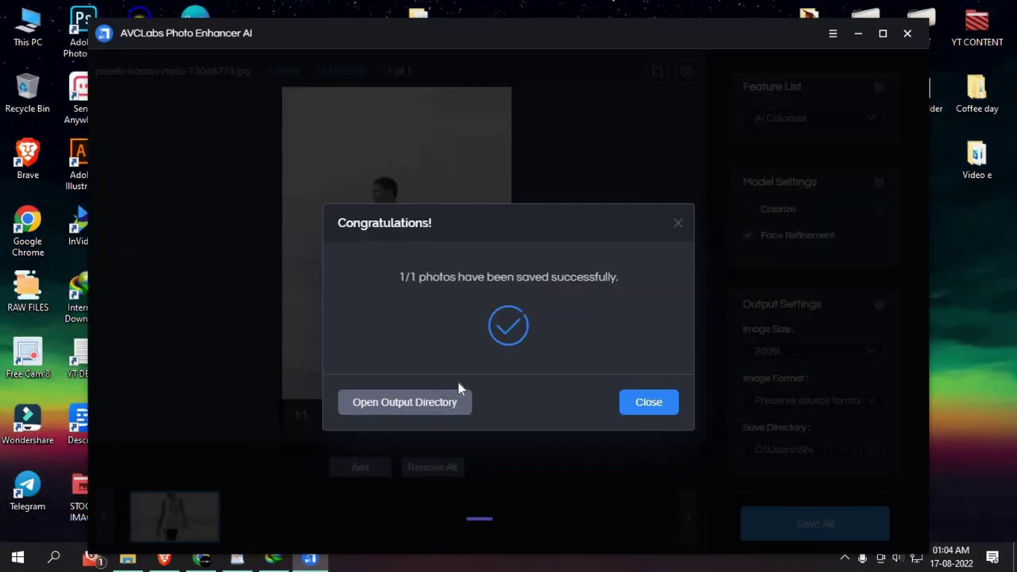
pyautogui.click(429, 401)
pyautogui.doubleClick(609, 199)
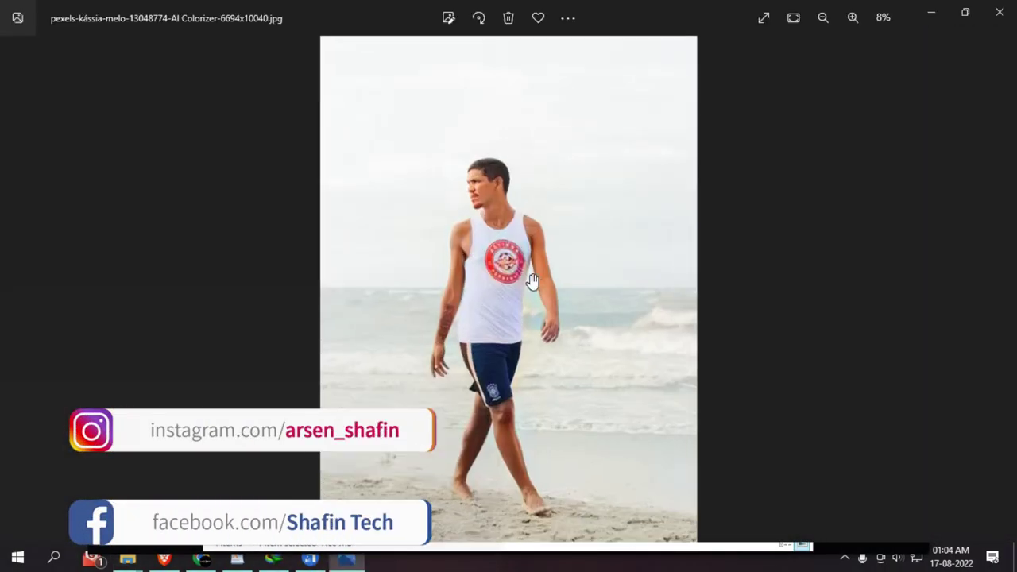
pyautogui.scroll(1, 564, 349)
pyautogui.scroll(1, 577, 398)
pyautogui.scroll(-4, 563, 300)
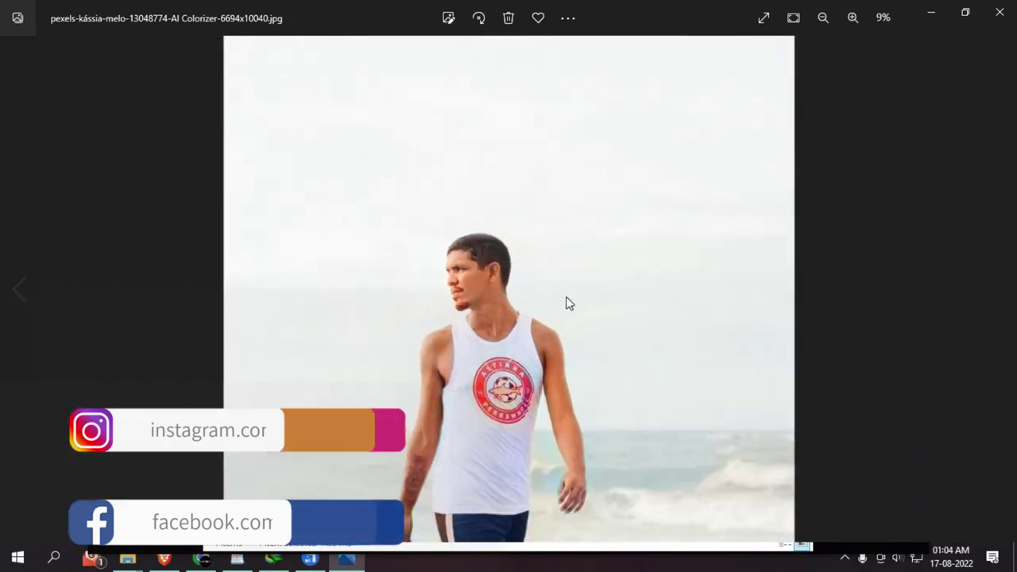
pyautogui.scroll(-2, 567, 302)
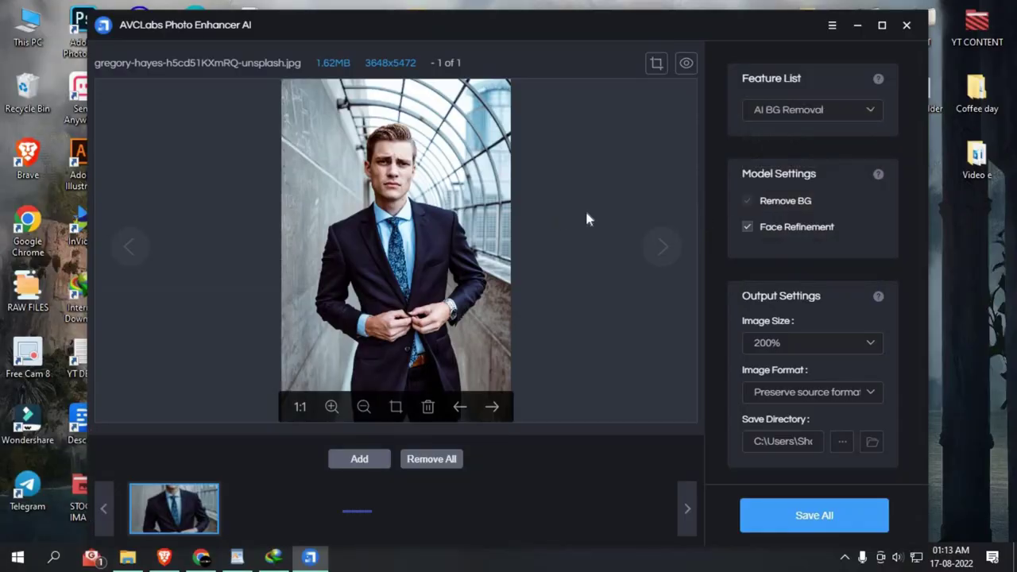
# Save the suit portrait with AI BG Removal and view the background-removed file from the output folder
pyautogui.click(761, 514)
pyautogui.click(413, 394)
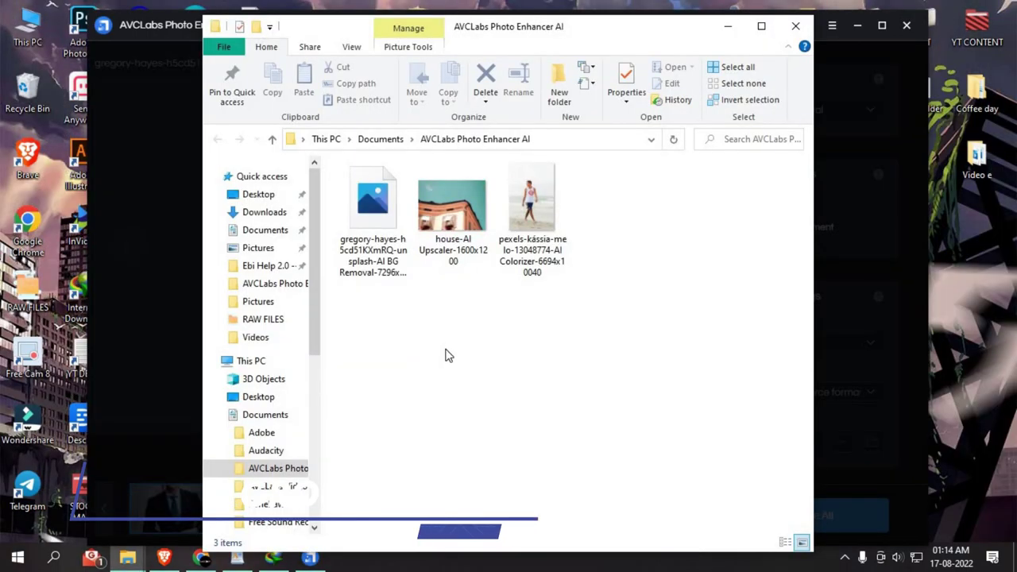
pyautogui.rightClick(447, 355)
pyautogui.doubleClick(373, 203)
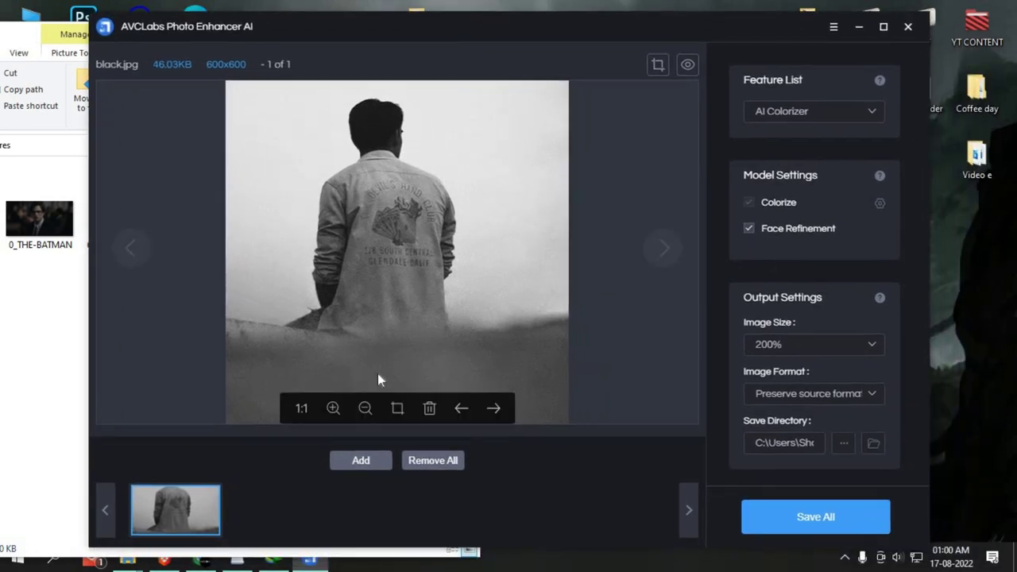
pyautogui.click(821, 113)
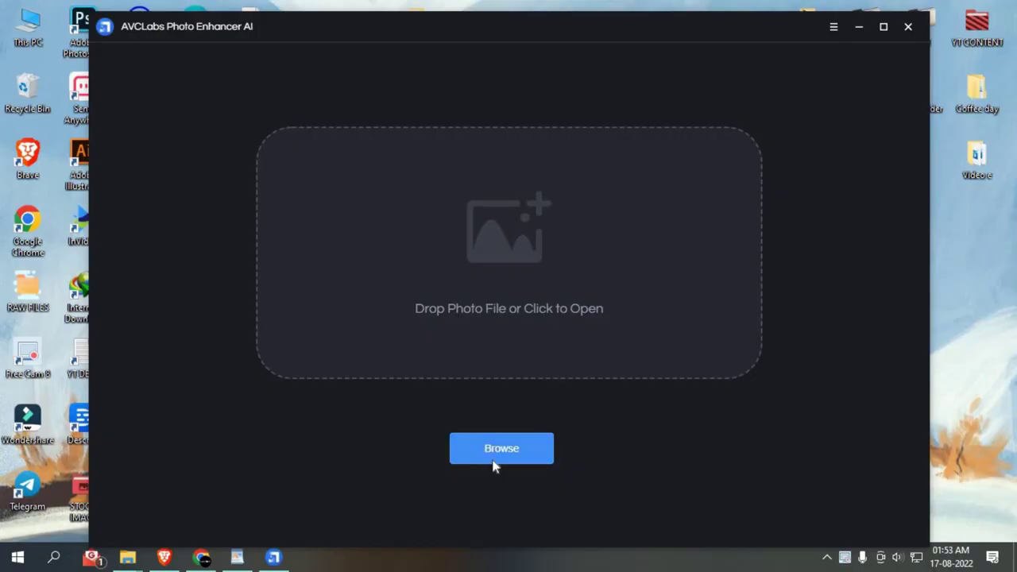
# Load the curly-haired hoodie portrait, then add the suit portrait and house photo to the batch
pyautogui.click(435, 367)
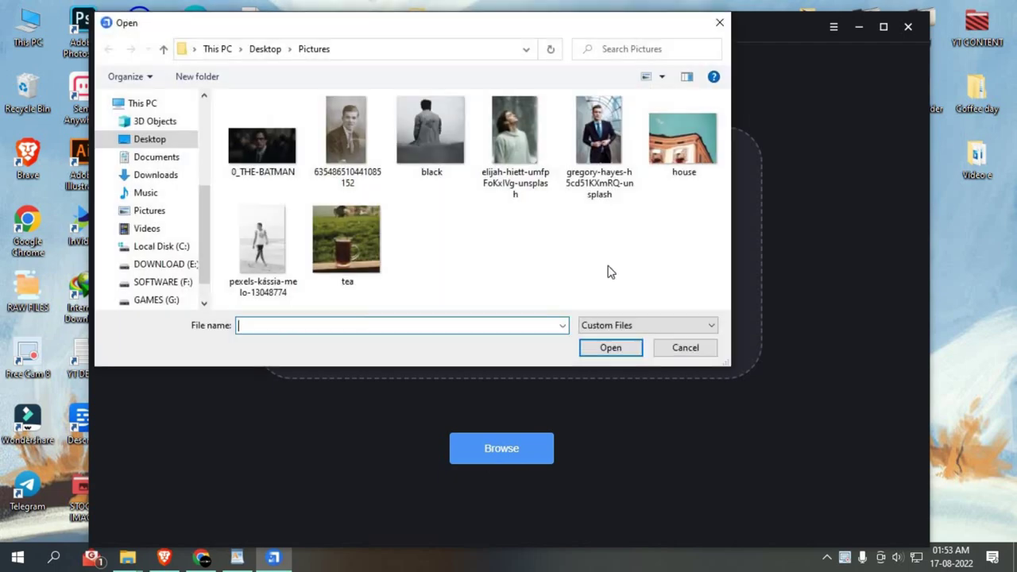
pyautogui.doubleClick(513, 139)
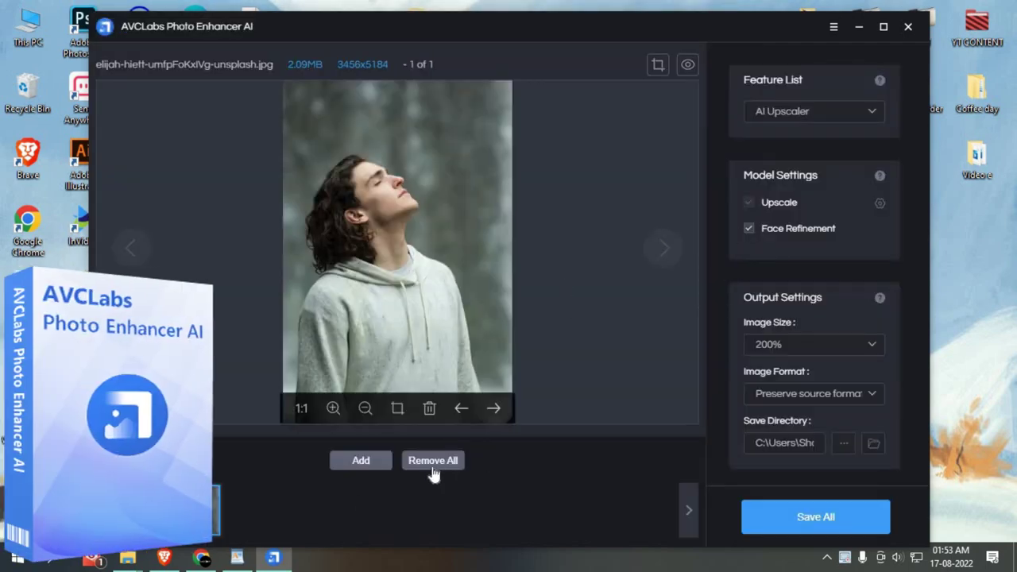
pyautogui.click(383, 461)
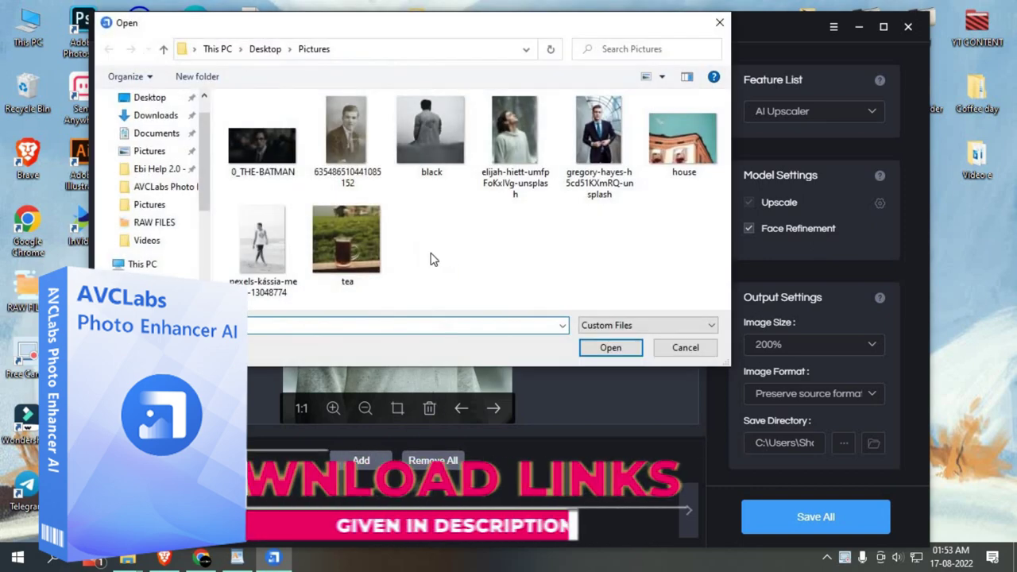
pyautogui.doubleClick(589, 167)
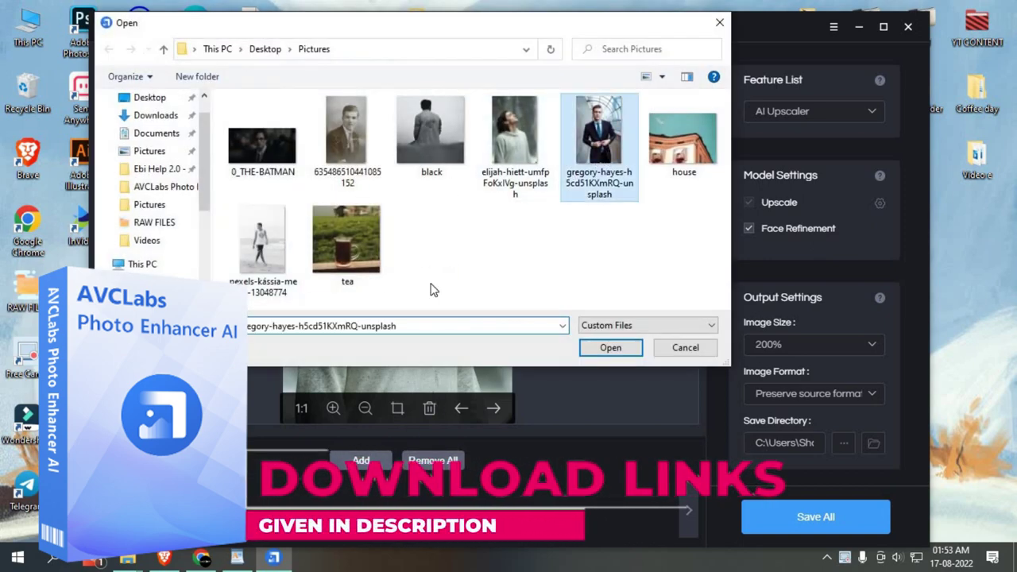
pyautogui.click(588, 244)
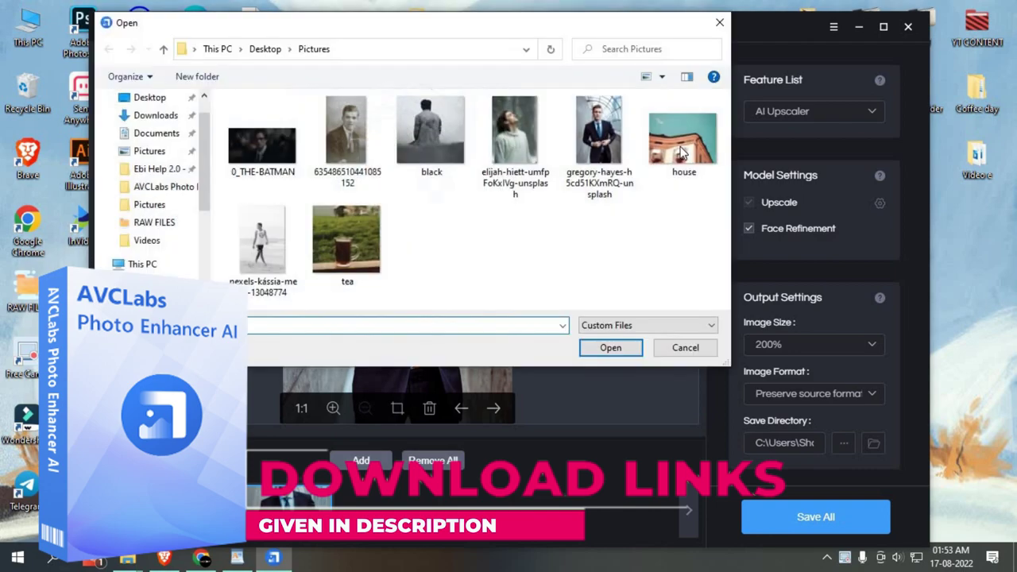
pyautogui.doubleClick(681, 152)
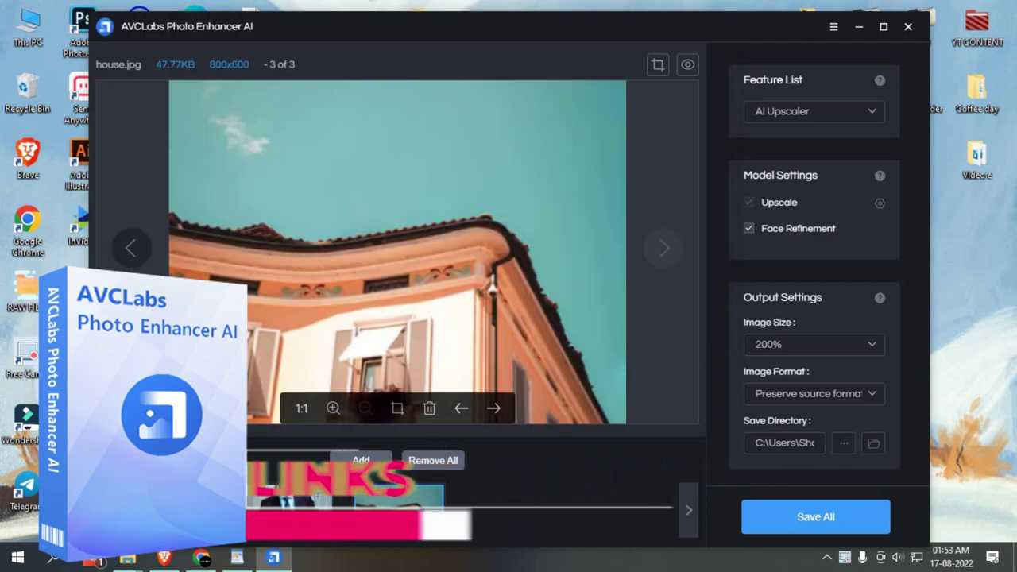
# Step back through the loaded photos, previewing the suit portrait, to the first image
pyautogui.press('Left')
pyautogui.press('Left')
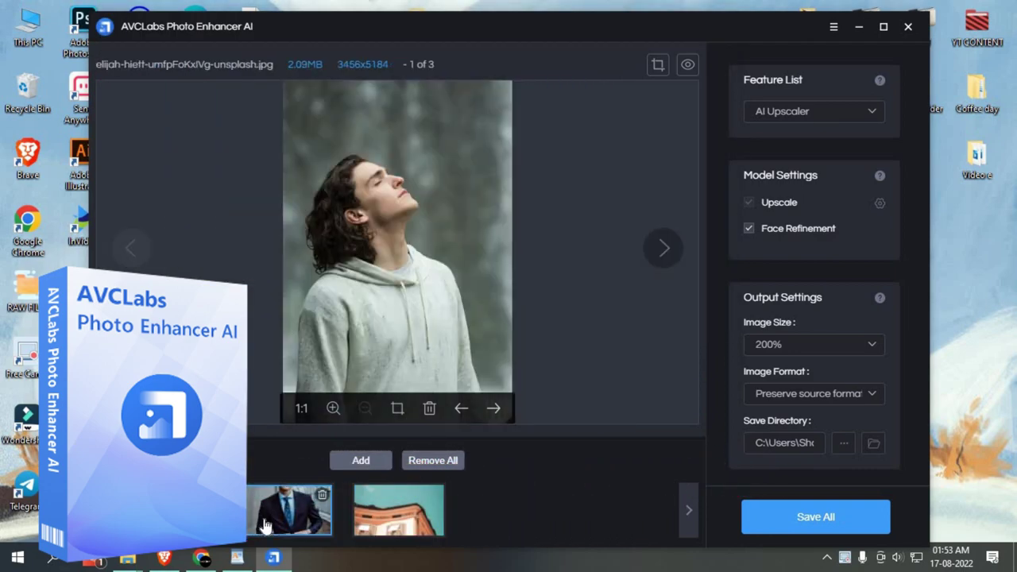
pyautogui.click(266, 527)
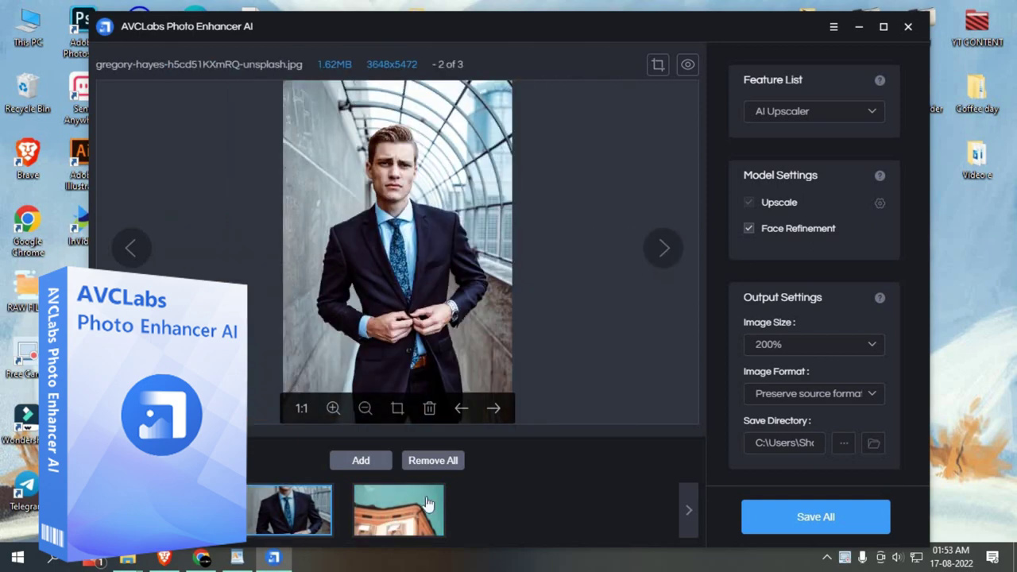
pyautogui.press('Left')
pyautogui.click(826, 119)
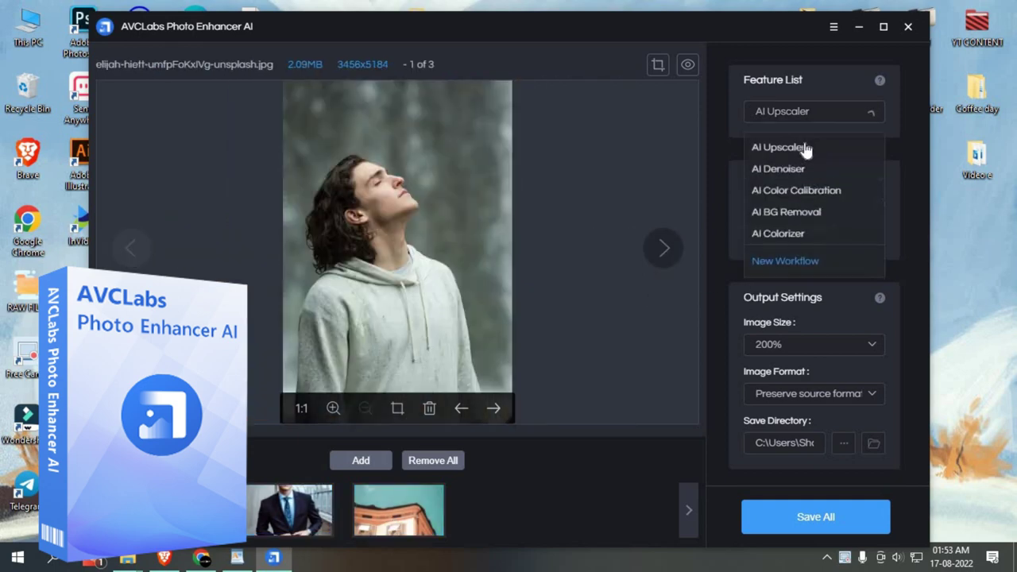